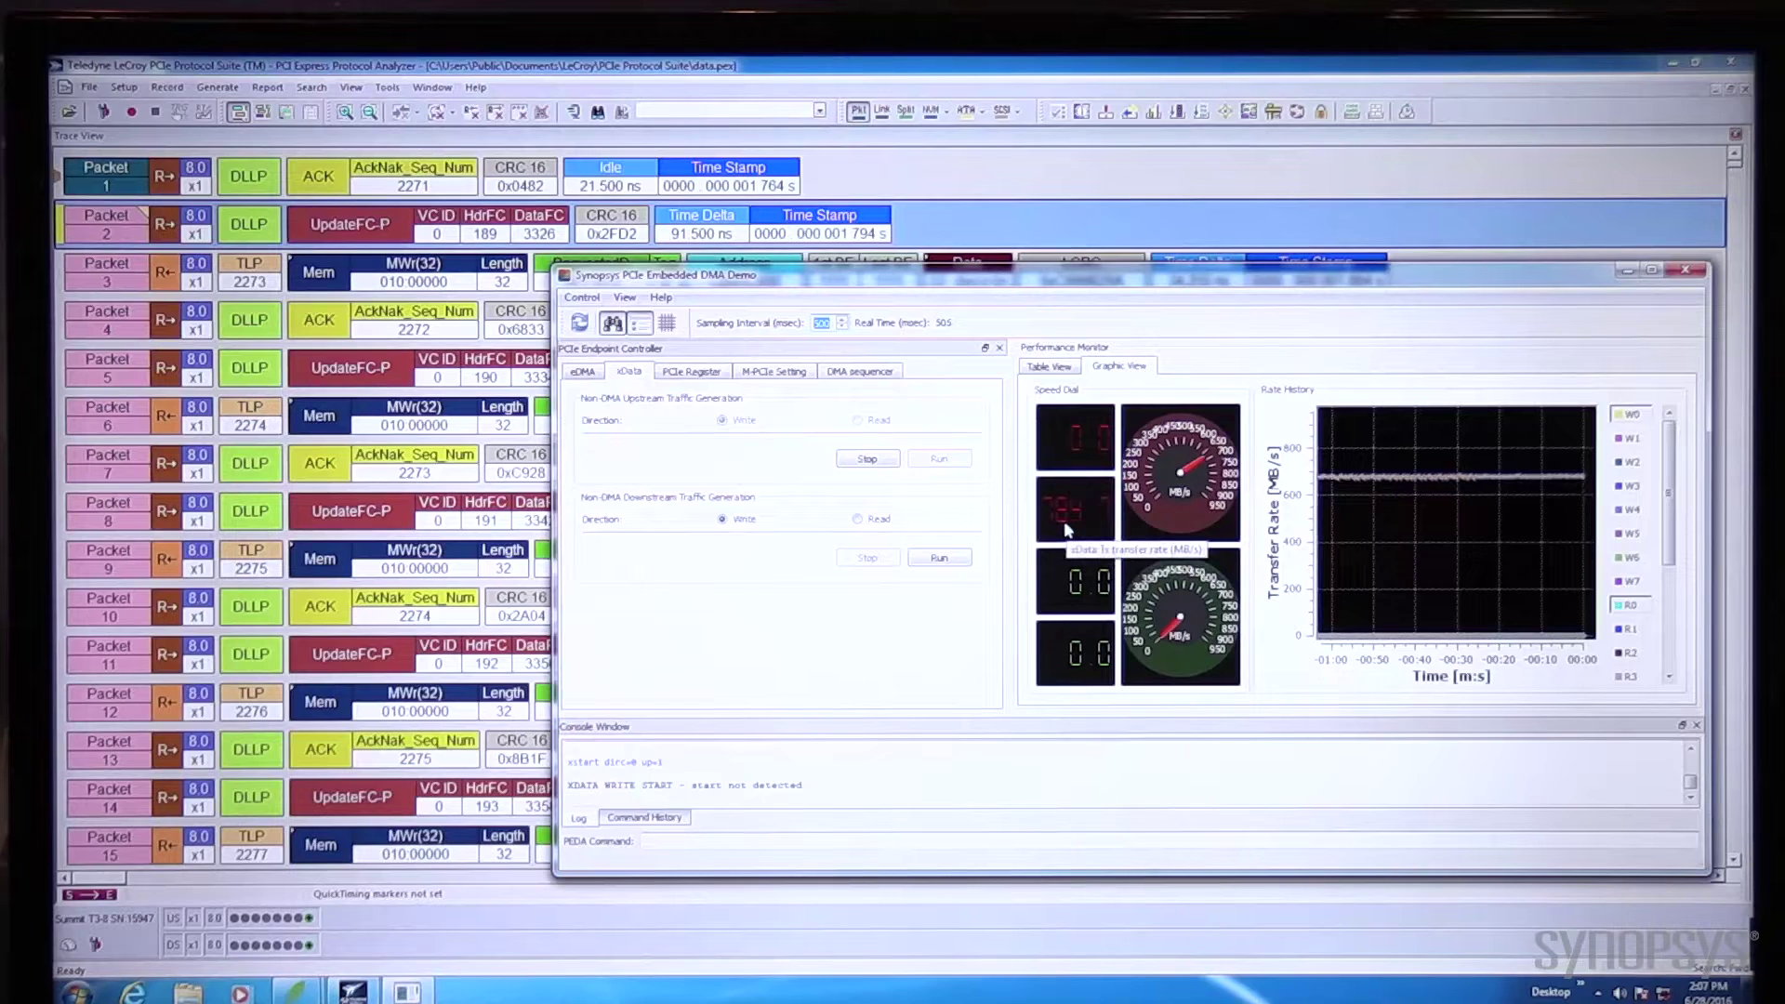
pyautogui.click(361, 70)
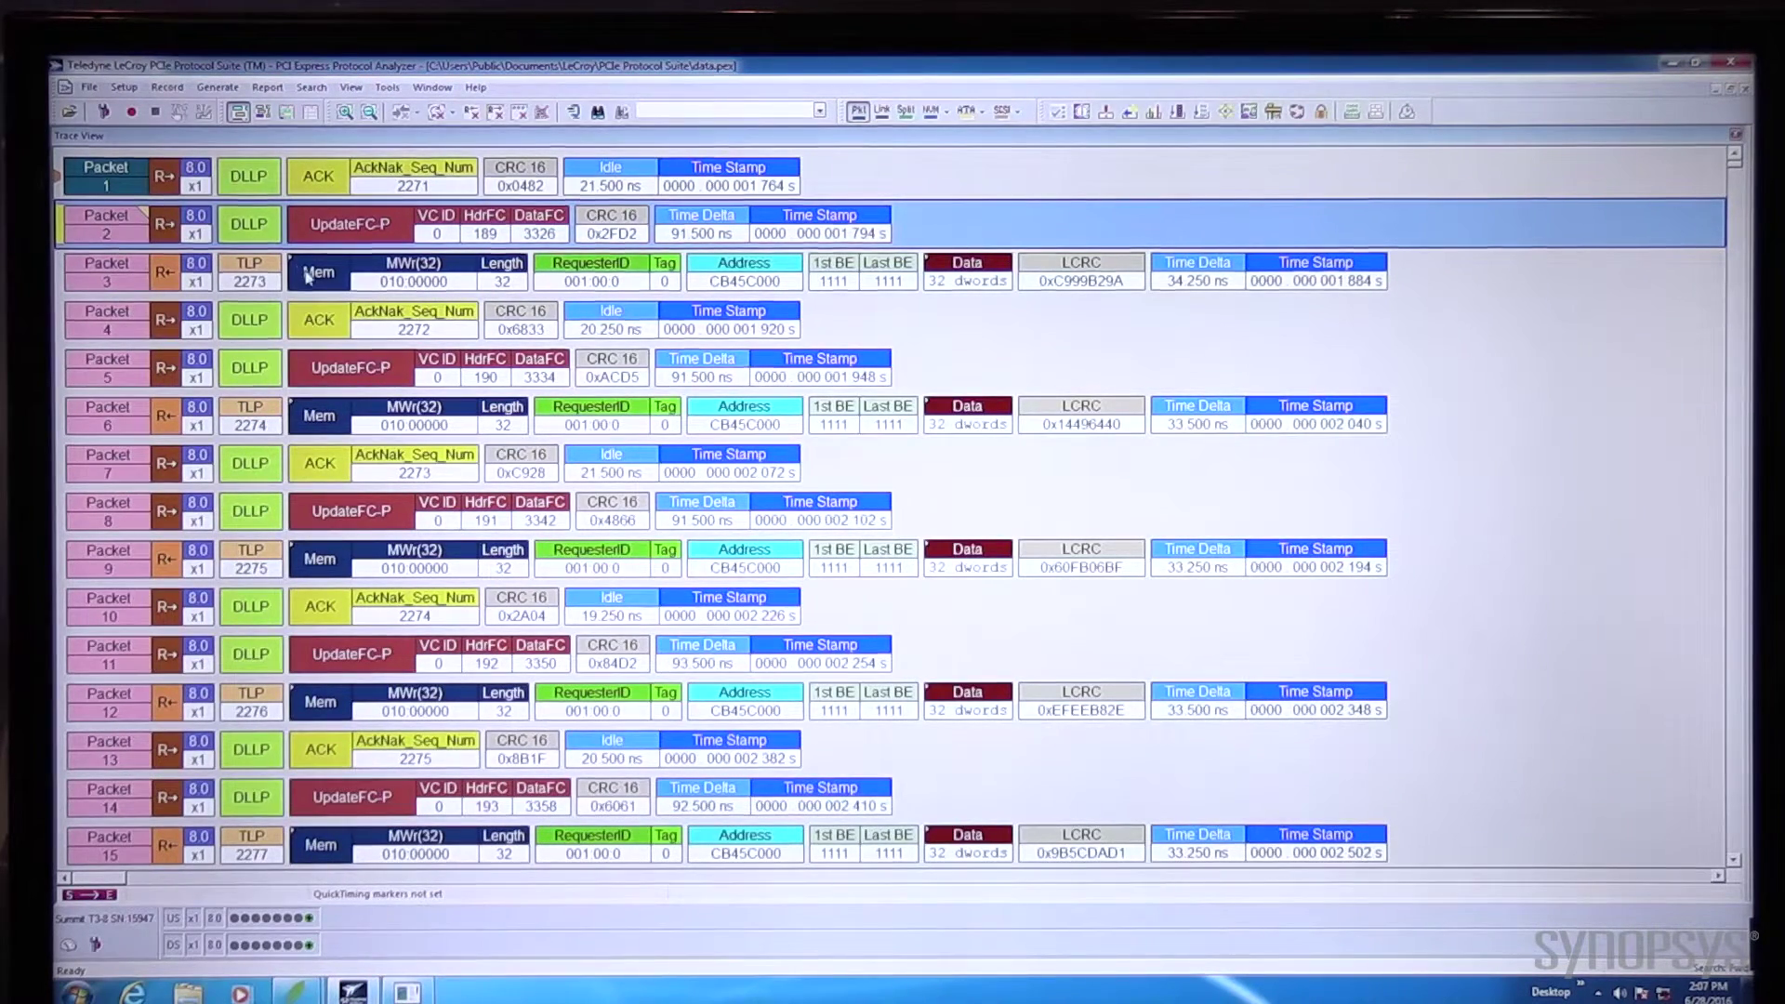
# Step: Inspect the error-free memory write in Packet 3, then bring up MindShare Arbor's register viewer
pyautogui.click(342, 278)
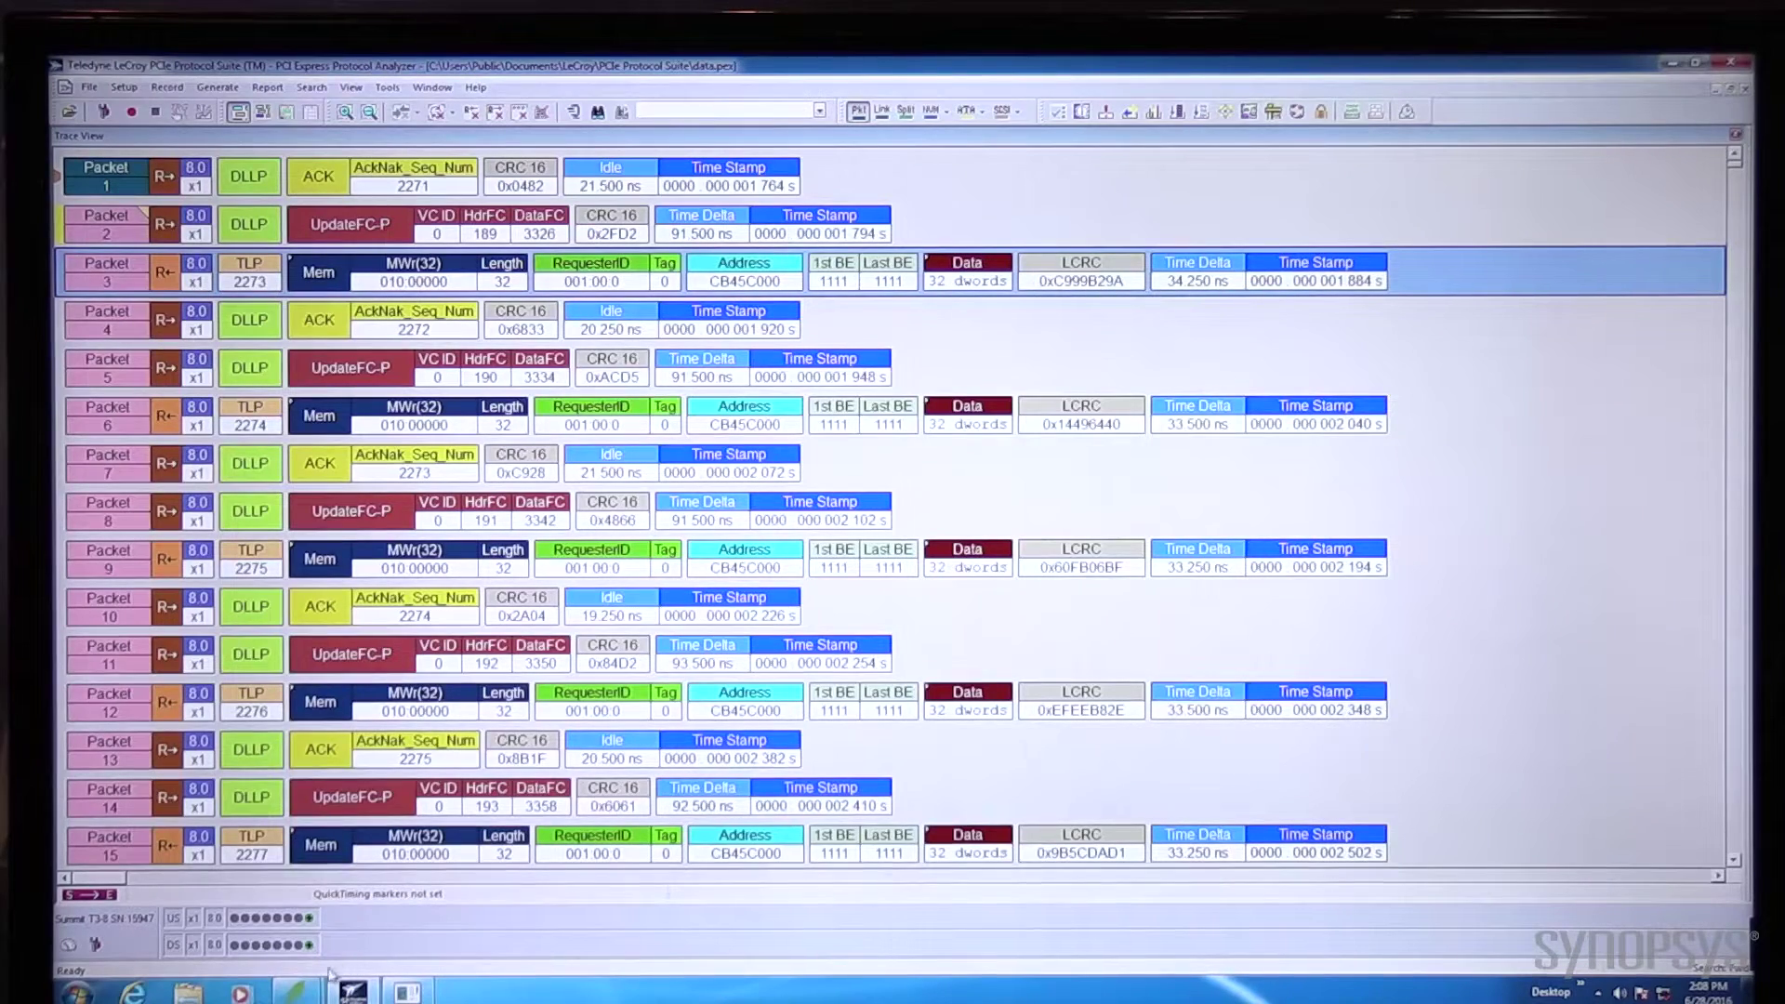
pyautogui.click(299, 994)
pyautogui.click(405, 906)
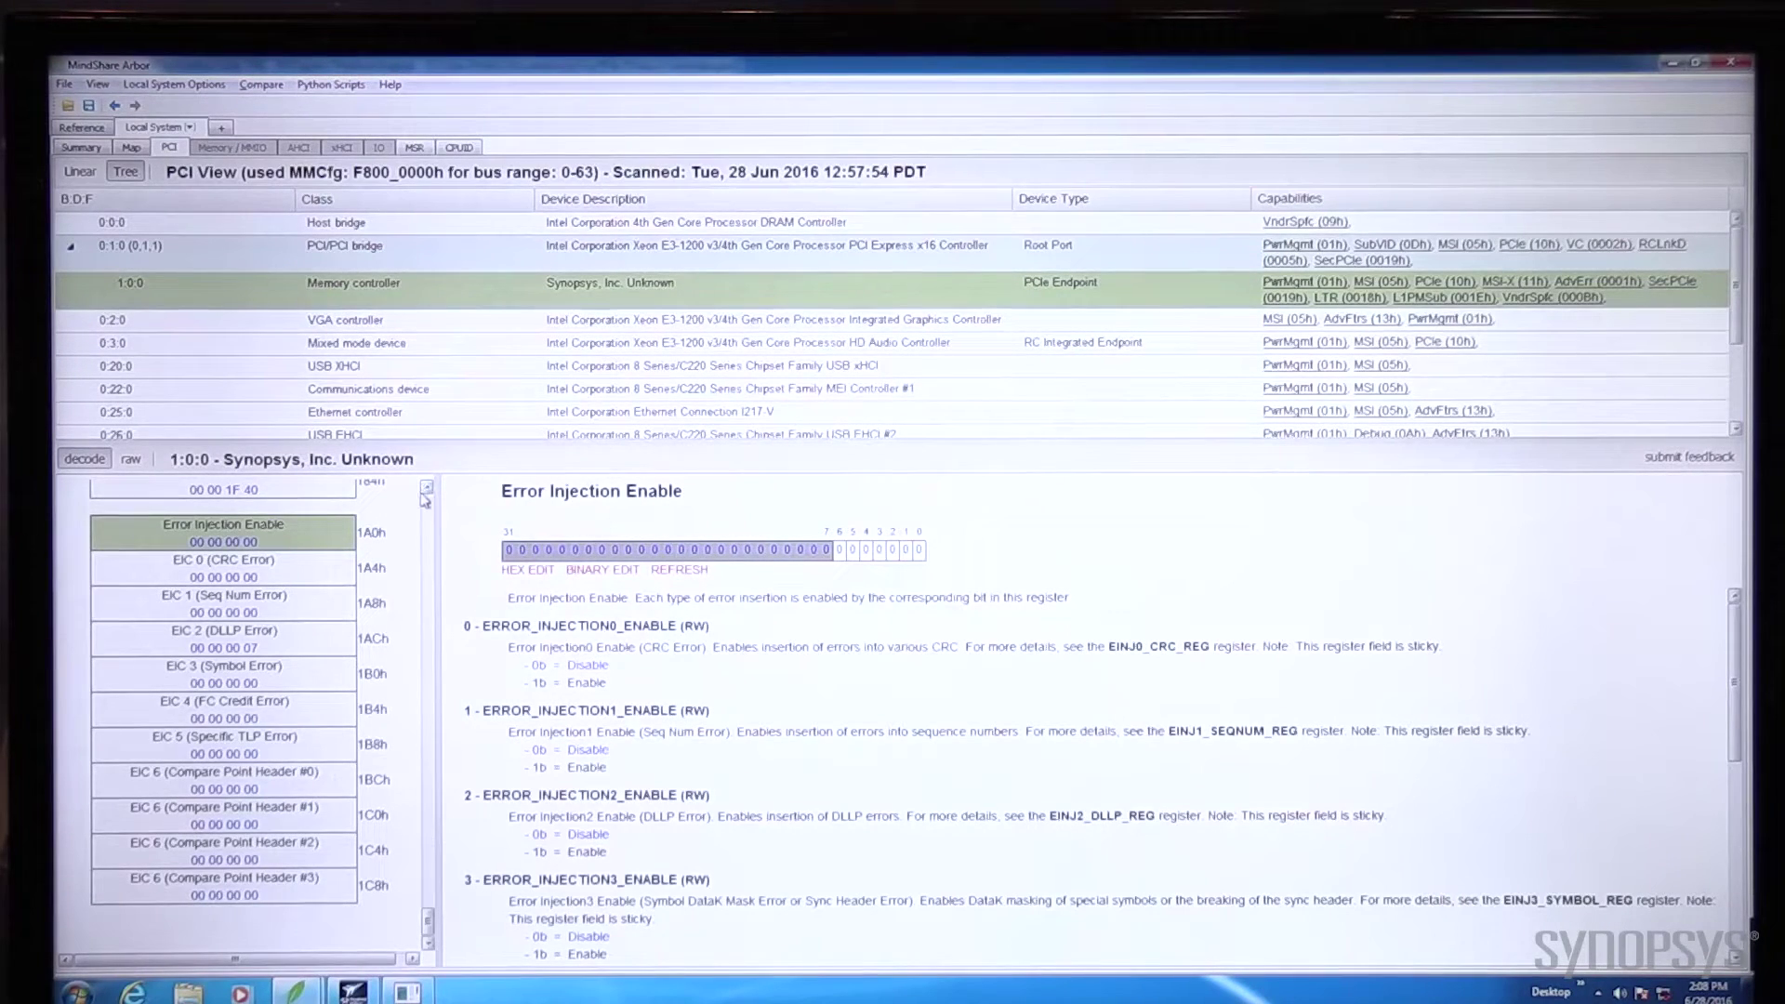
# Step: After reviewing EIC 0, set bit 0 of Error Injection Enable and write 0x00000001
pyautogui.click(326, 577)
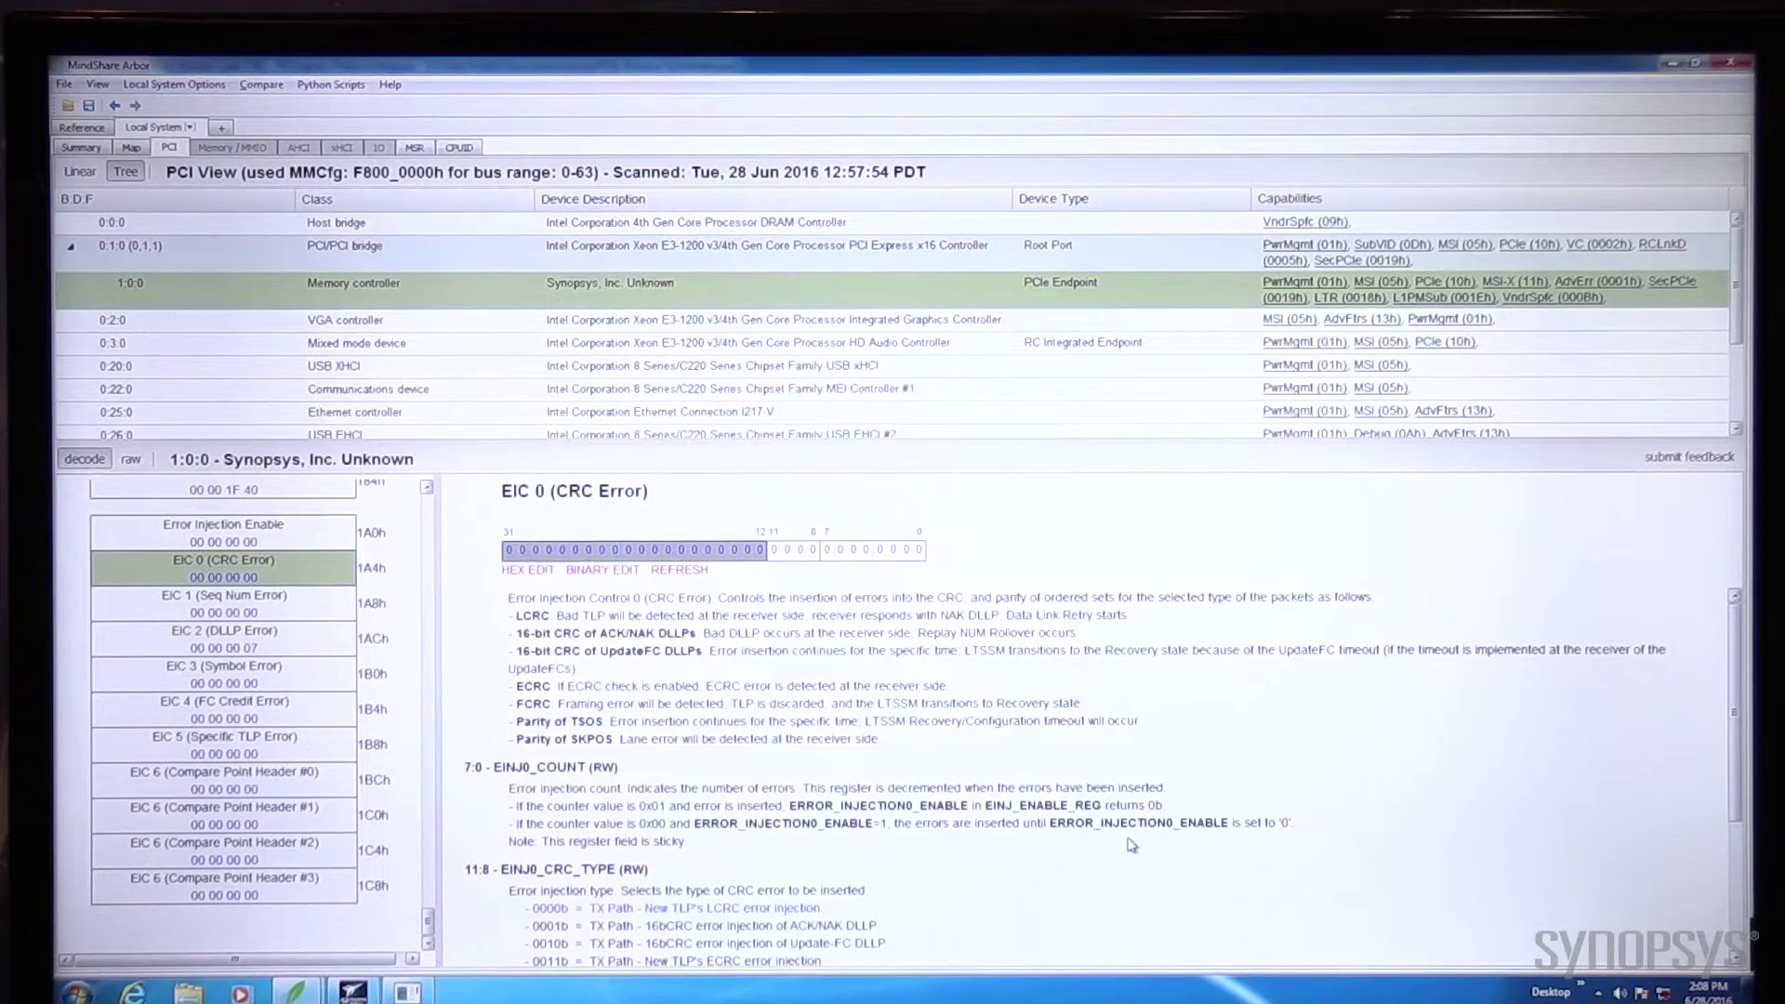
pyautogui.click(287, 537)
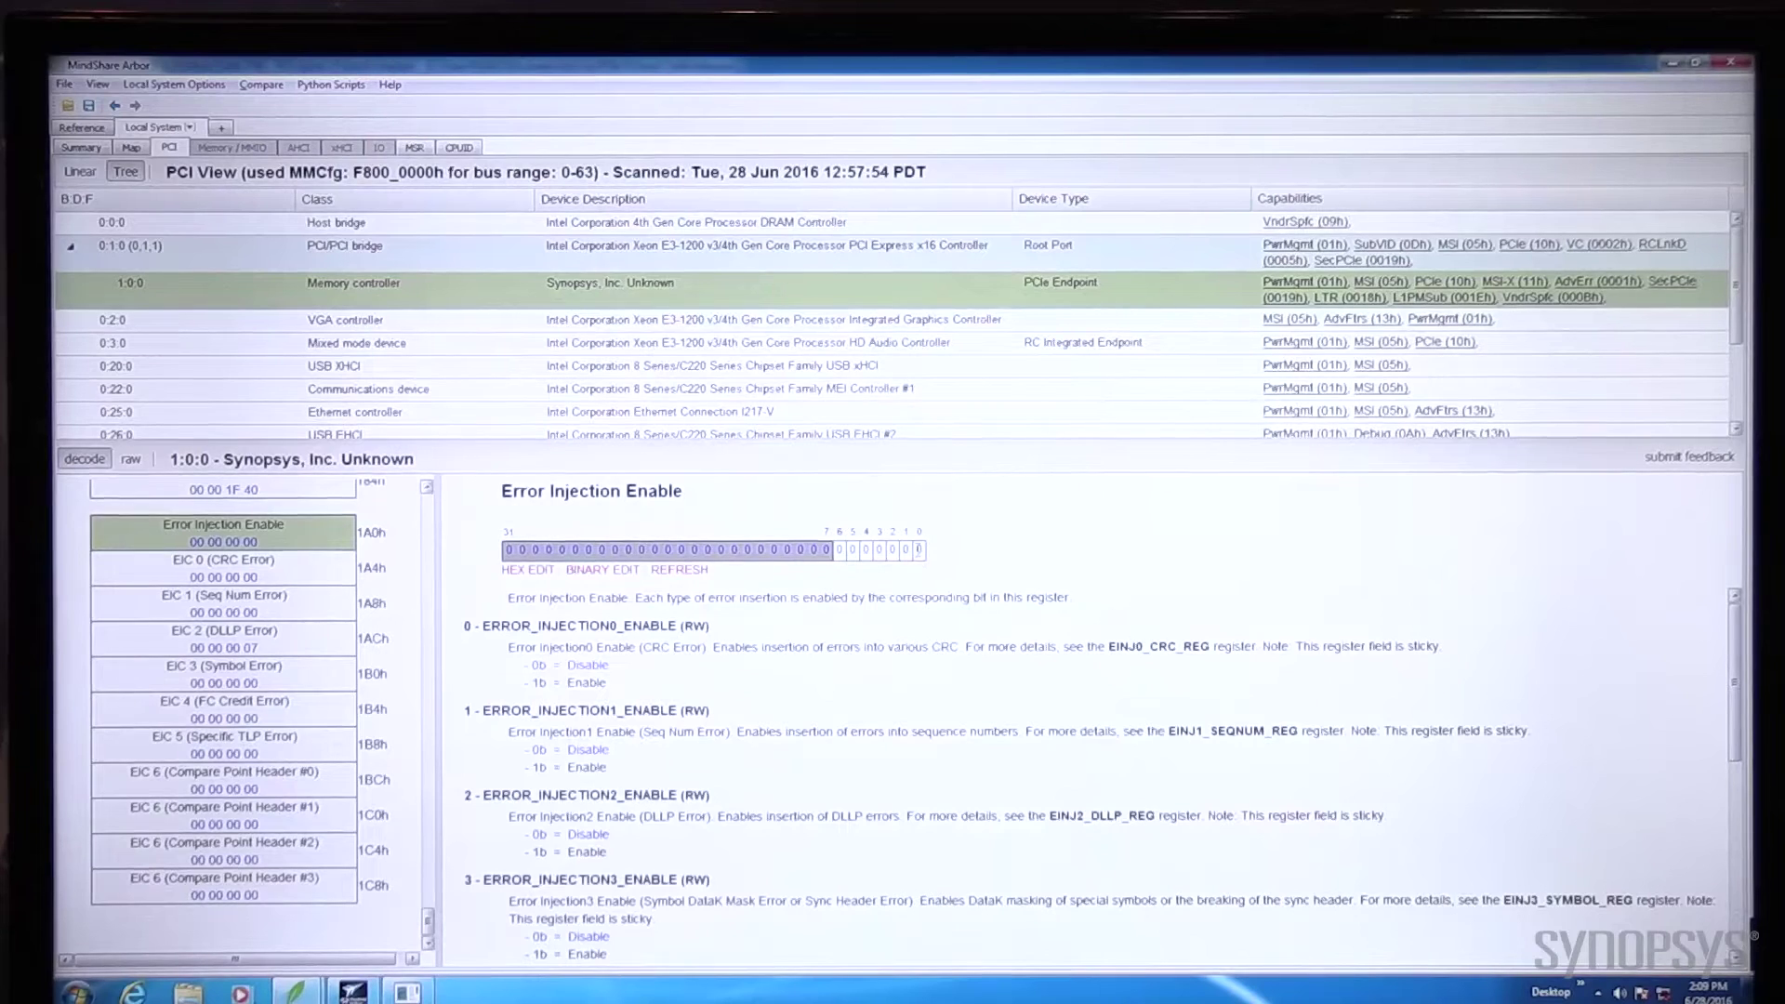
pyautogui.click(602, 570)
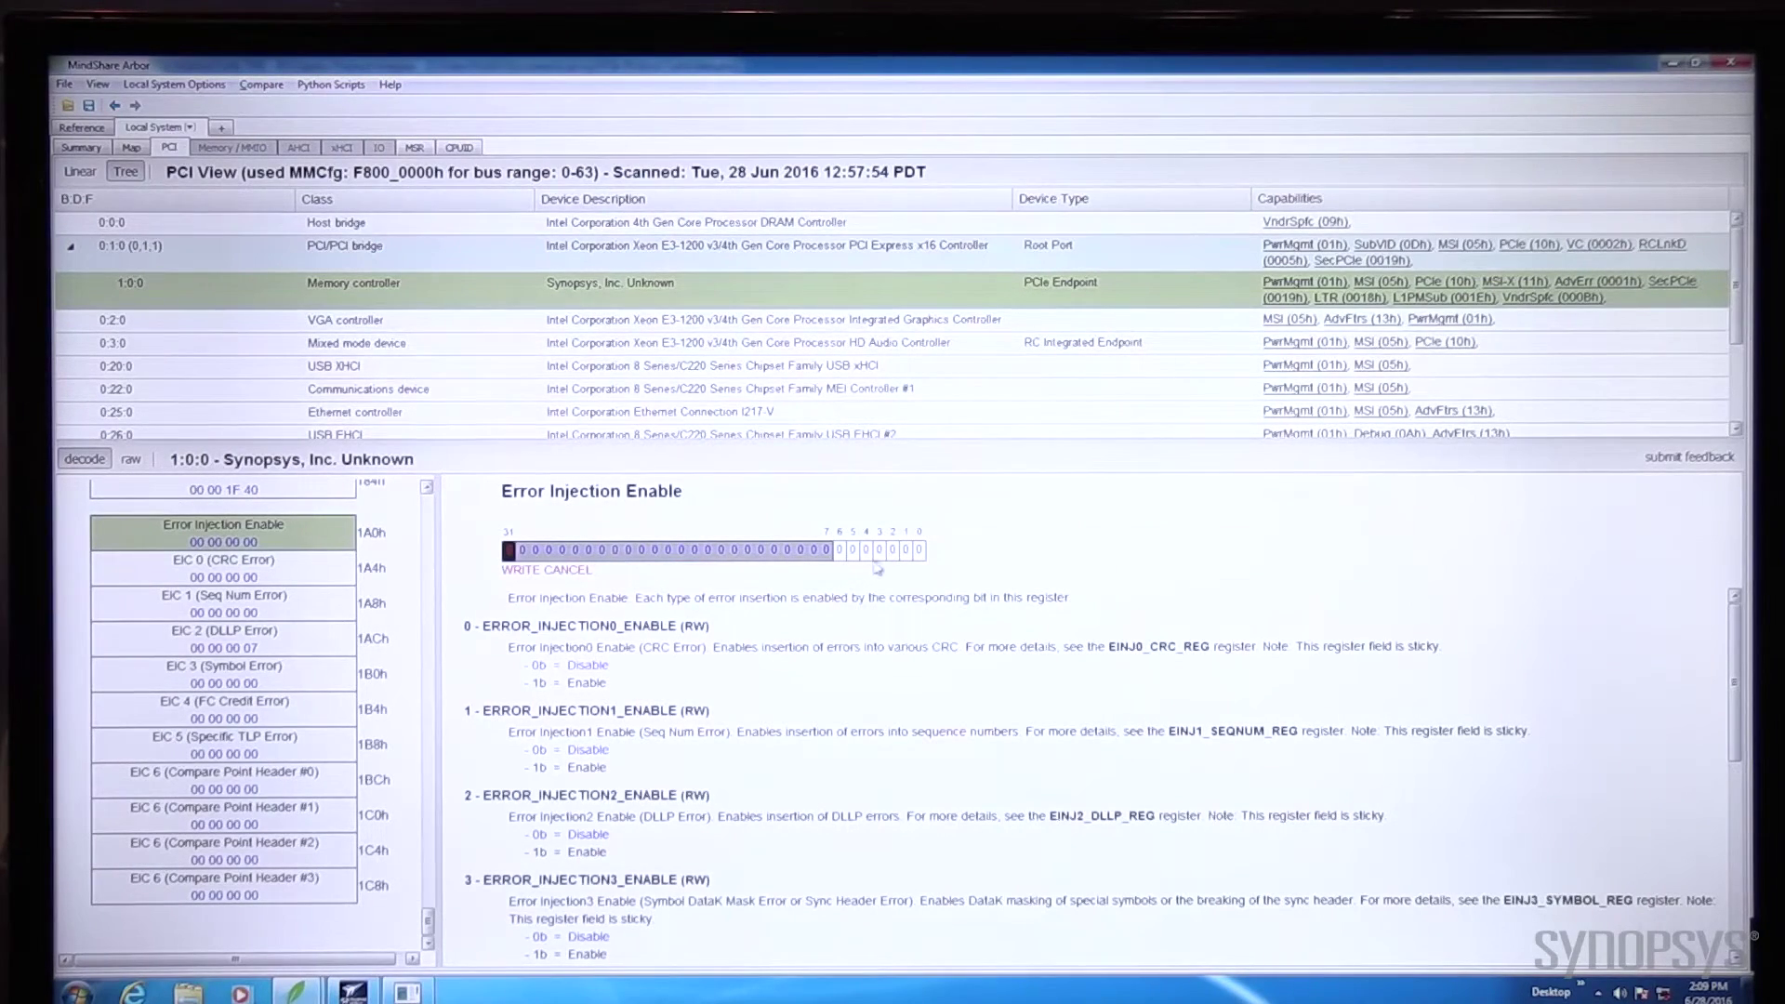
pyautogui.click(917, 551)
pyautogui.click(522, 570)
# Step: Check the DMA Demo Rate History showing write throughput near 377 MB/s, then return to the trace
pyautogui.click(409, 992)
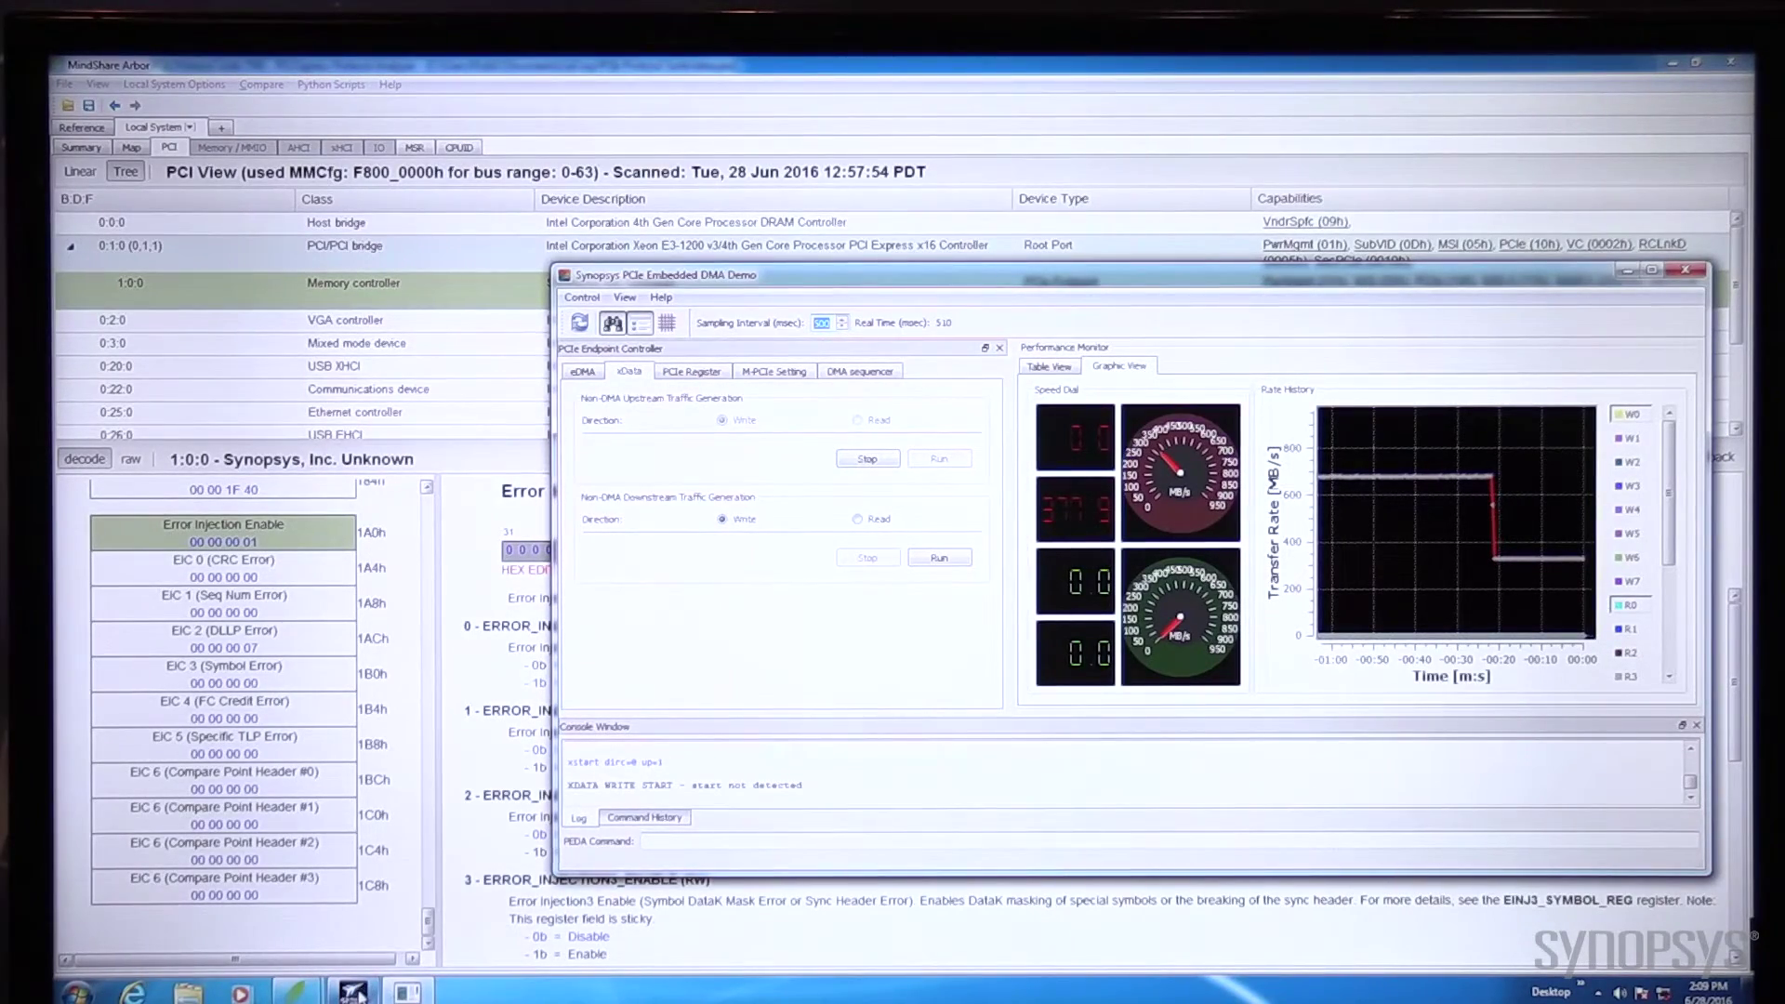
pyautogui.click(360, 992)
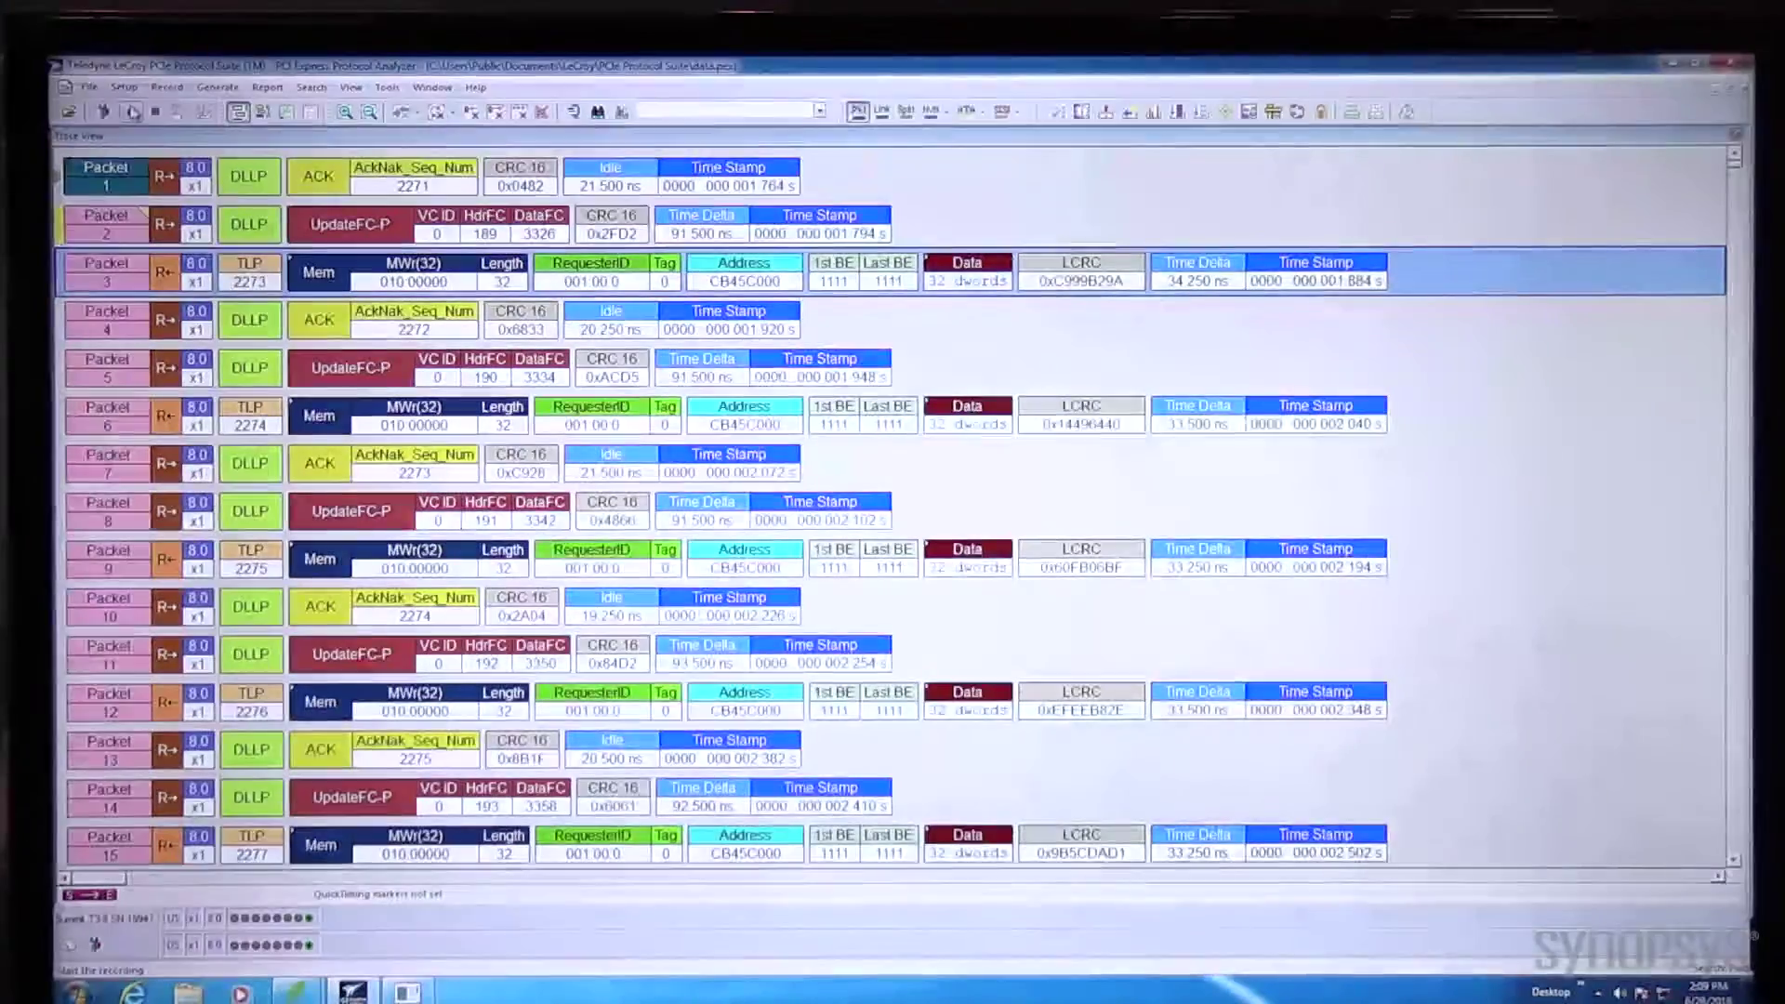
# Step: Replace the old trace and inspect LCRC-error Packet 6, NAK Packet 10 and replayed Packet 15
pyautogui.hotkey('ctrl', 'F4')
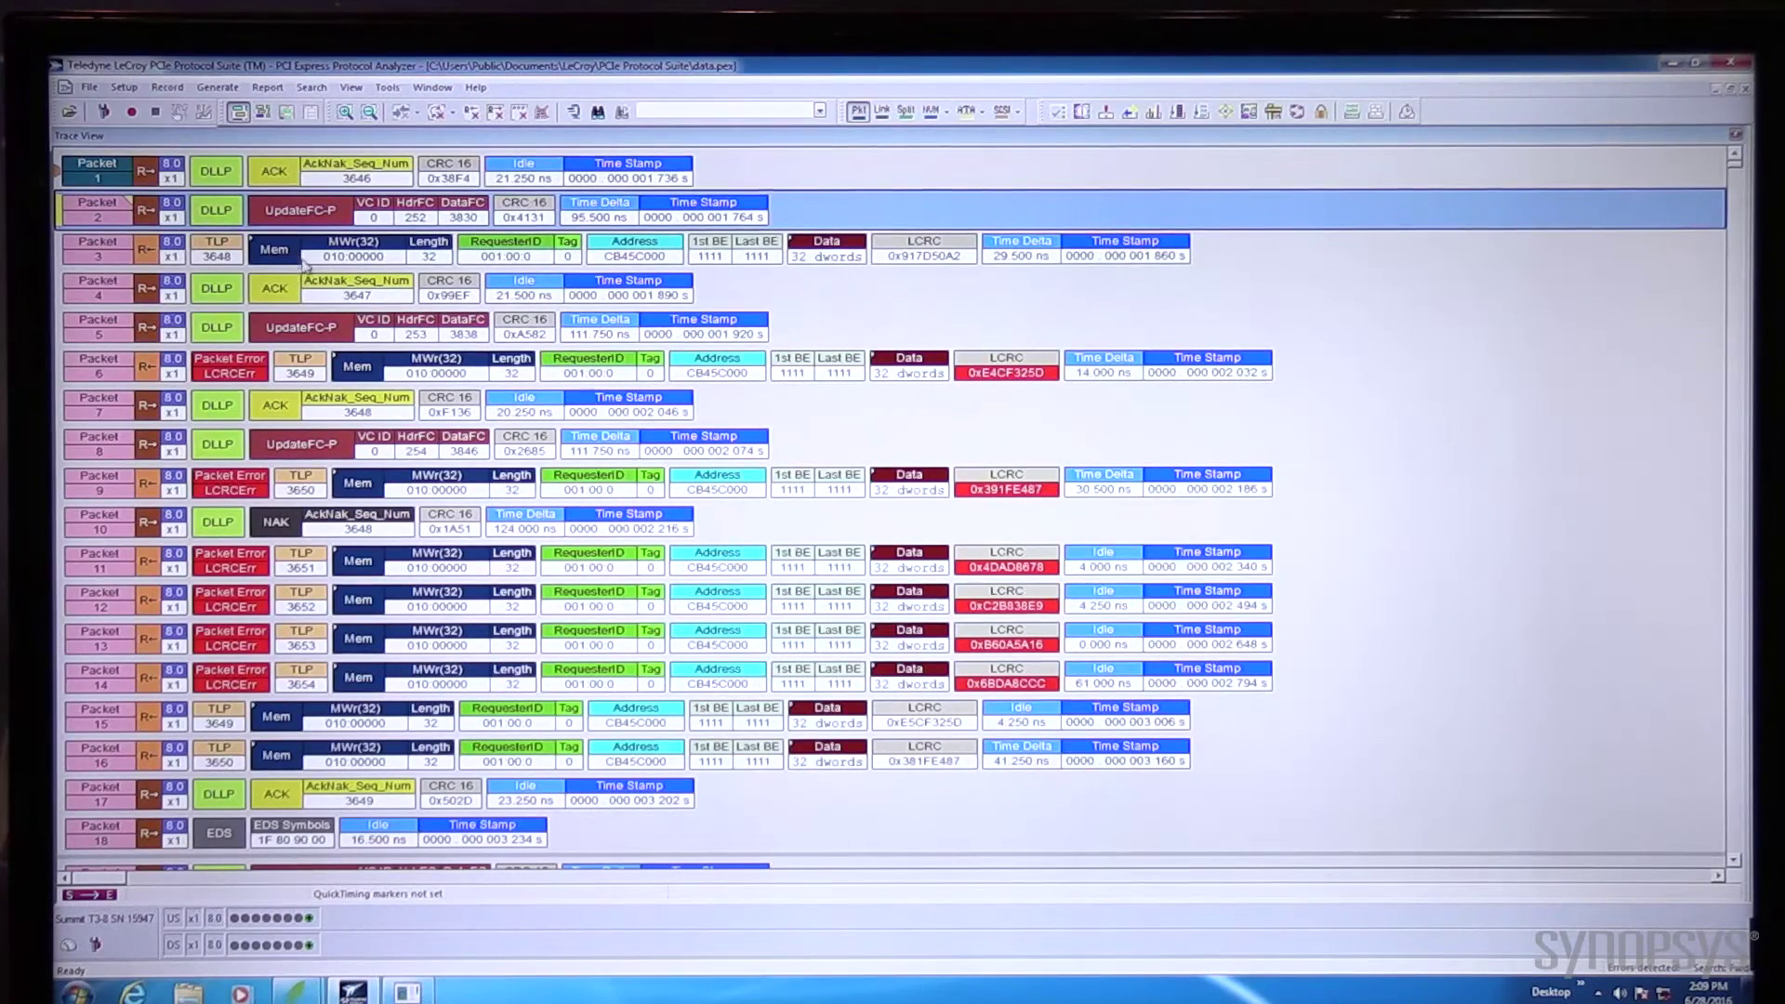
pyautogui.click(318, 380)
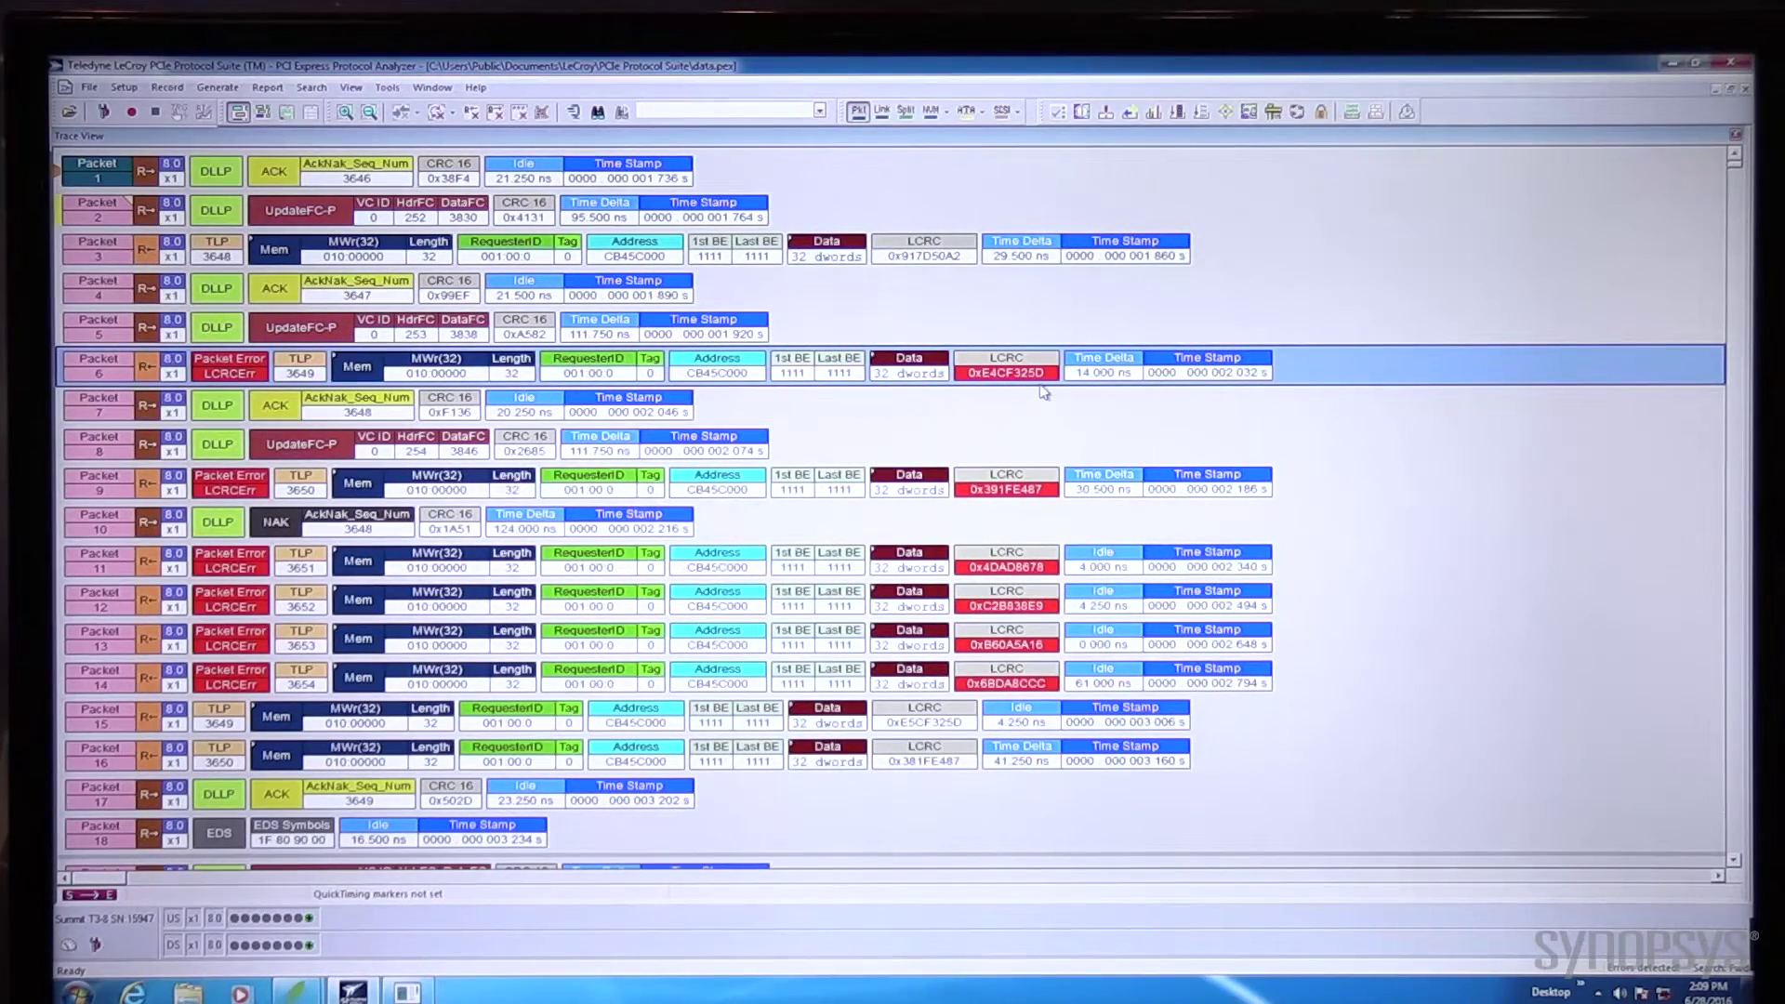
pyautogui.moveTo(275, 717)
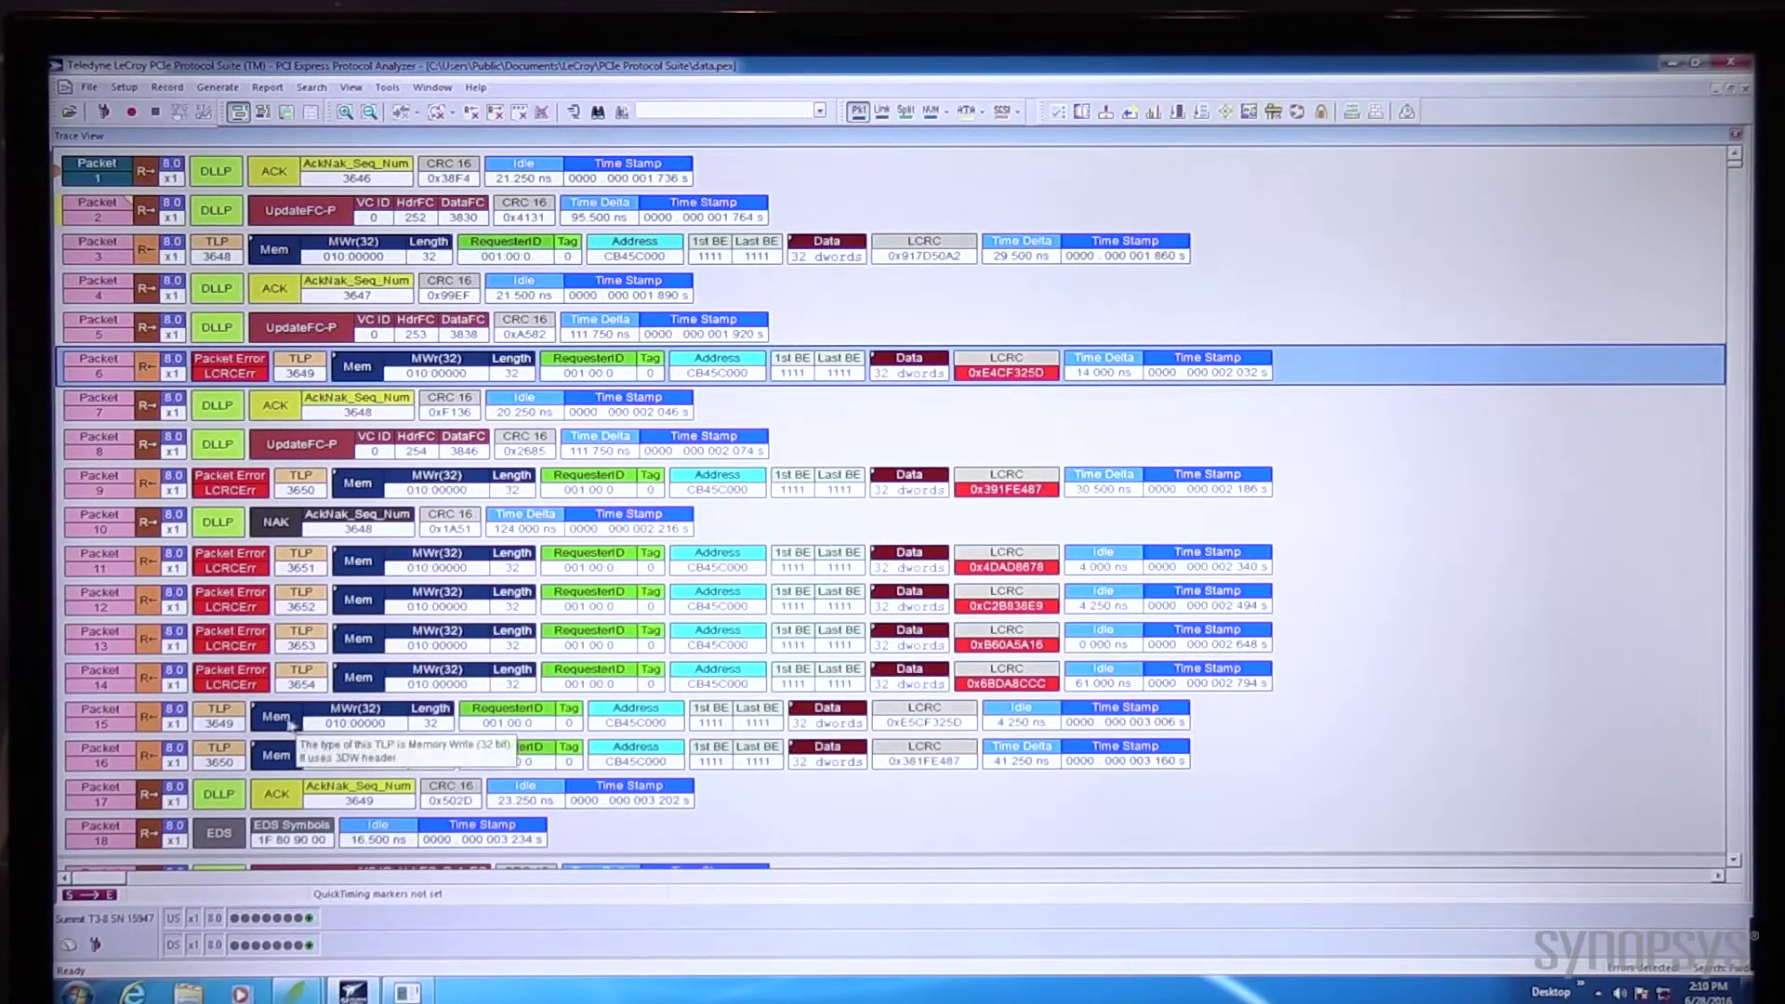
pyautogui.click(245, 725)
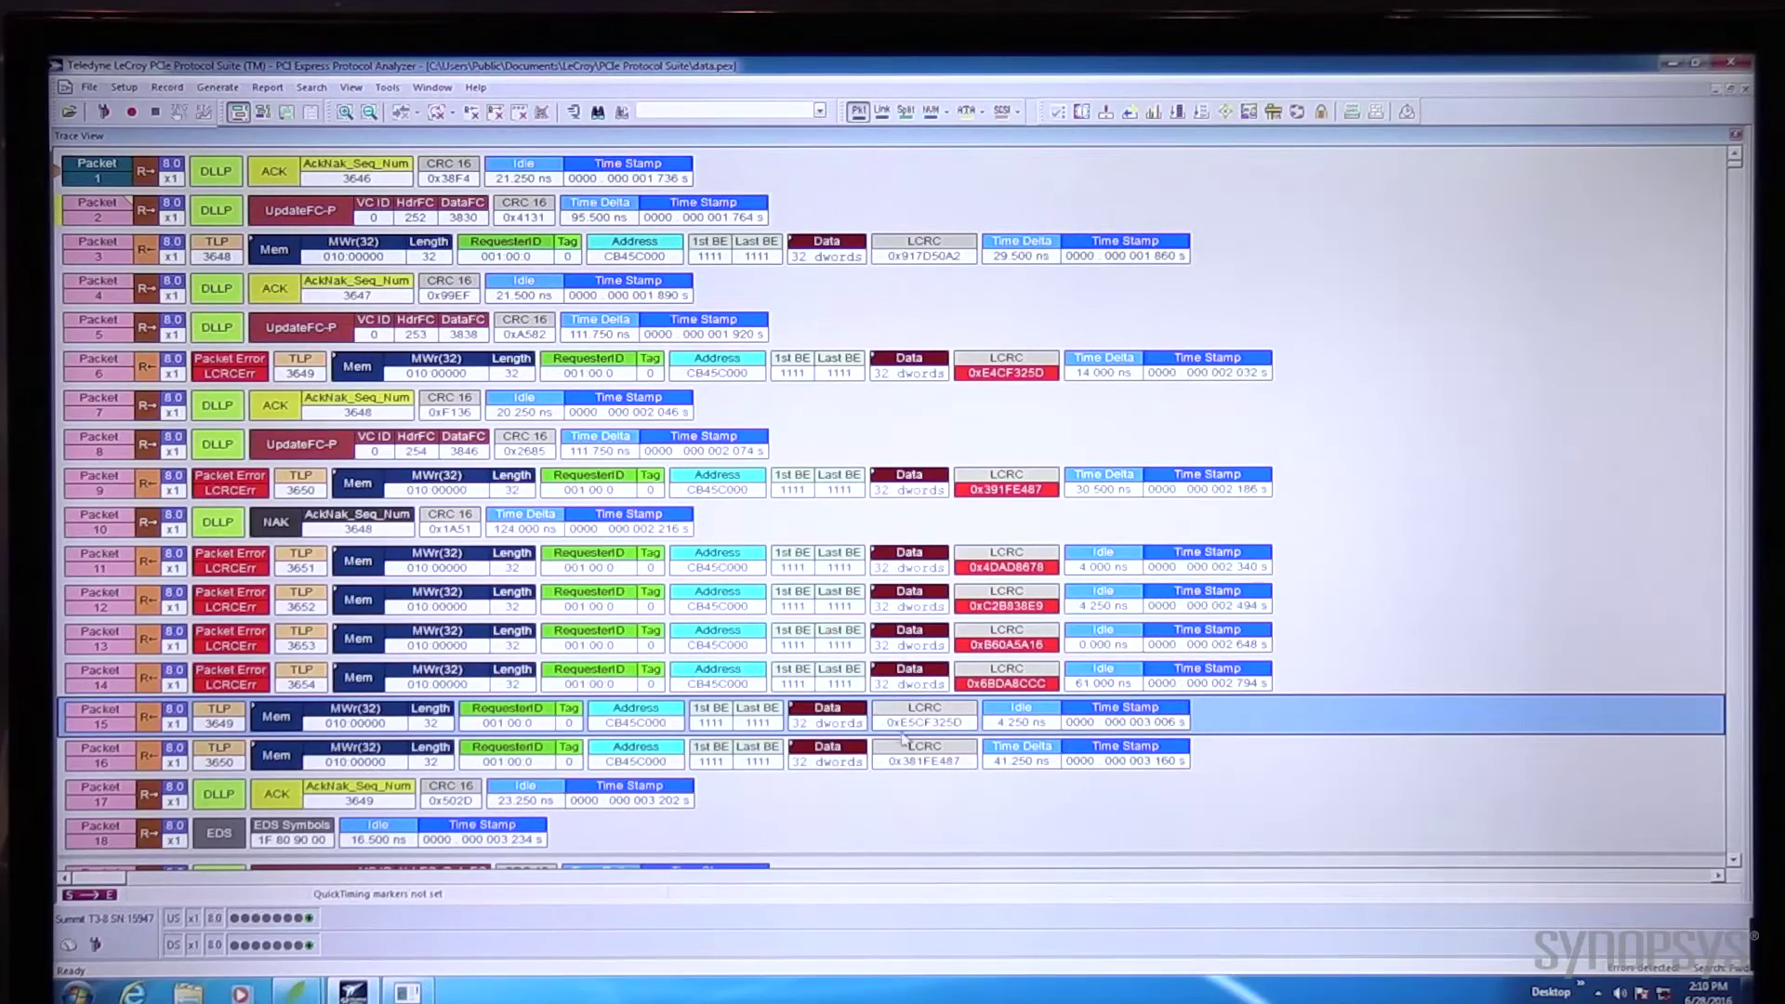
pyautogui.click(1040, 373)
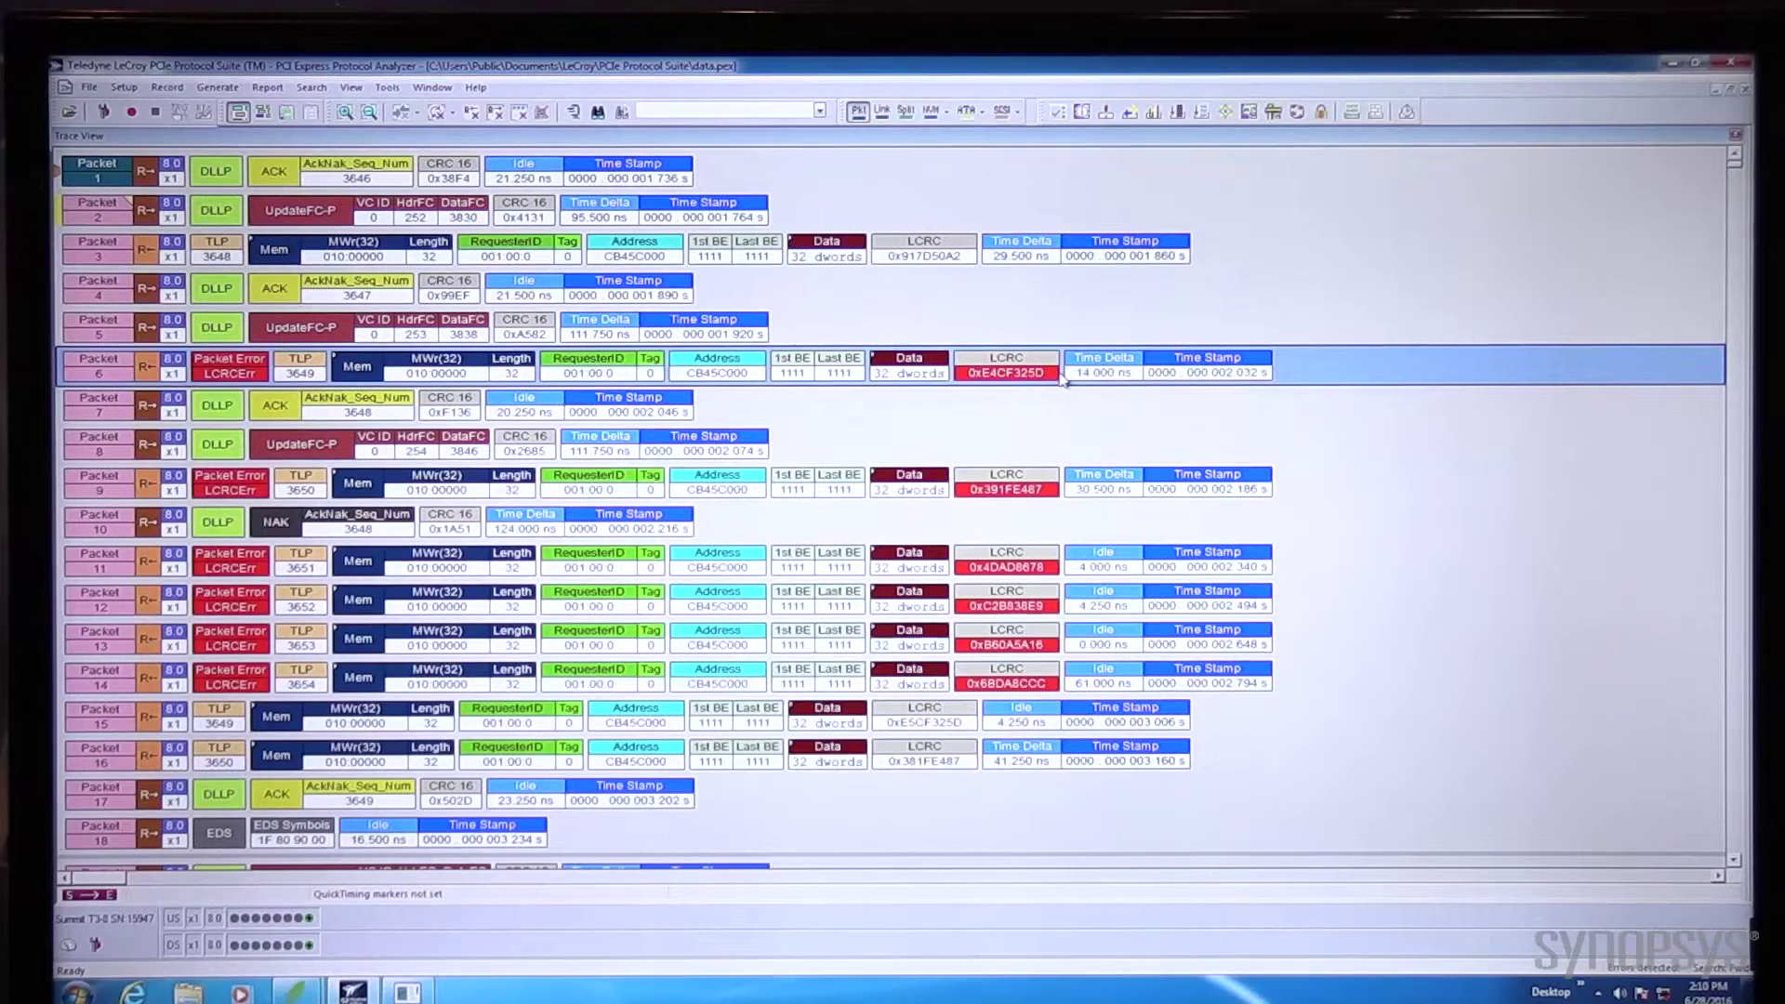
pyautogui.click(329, 535)
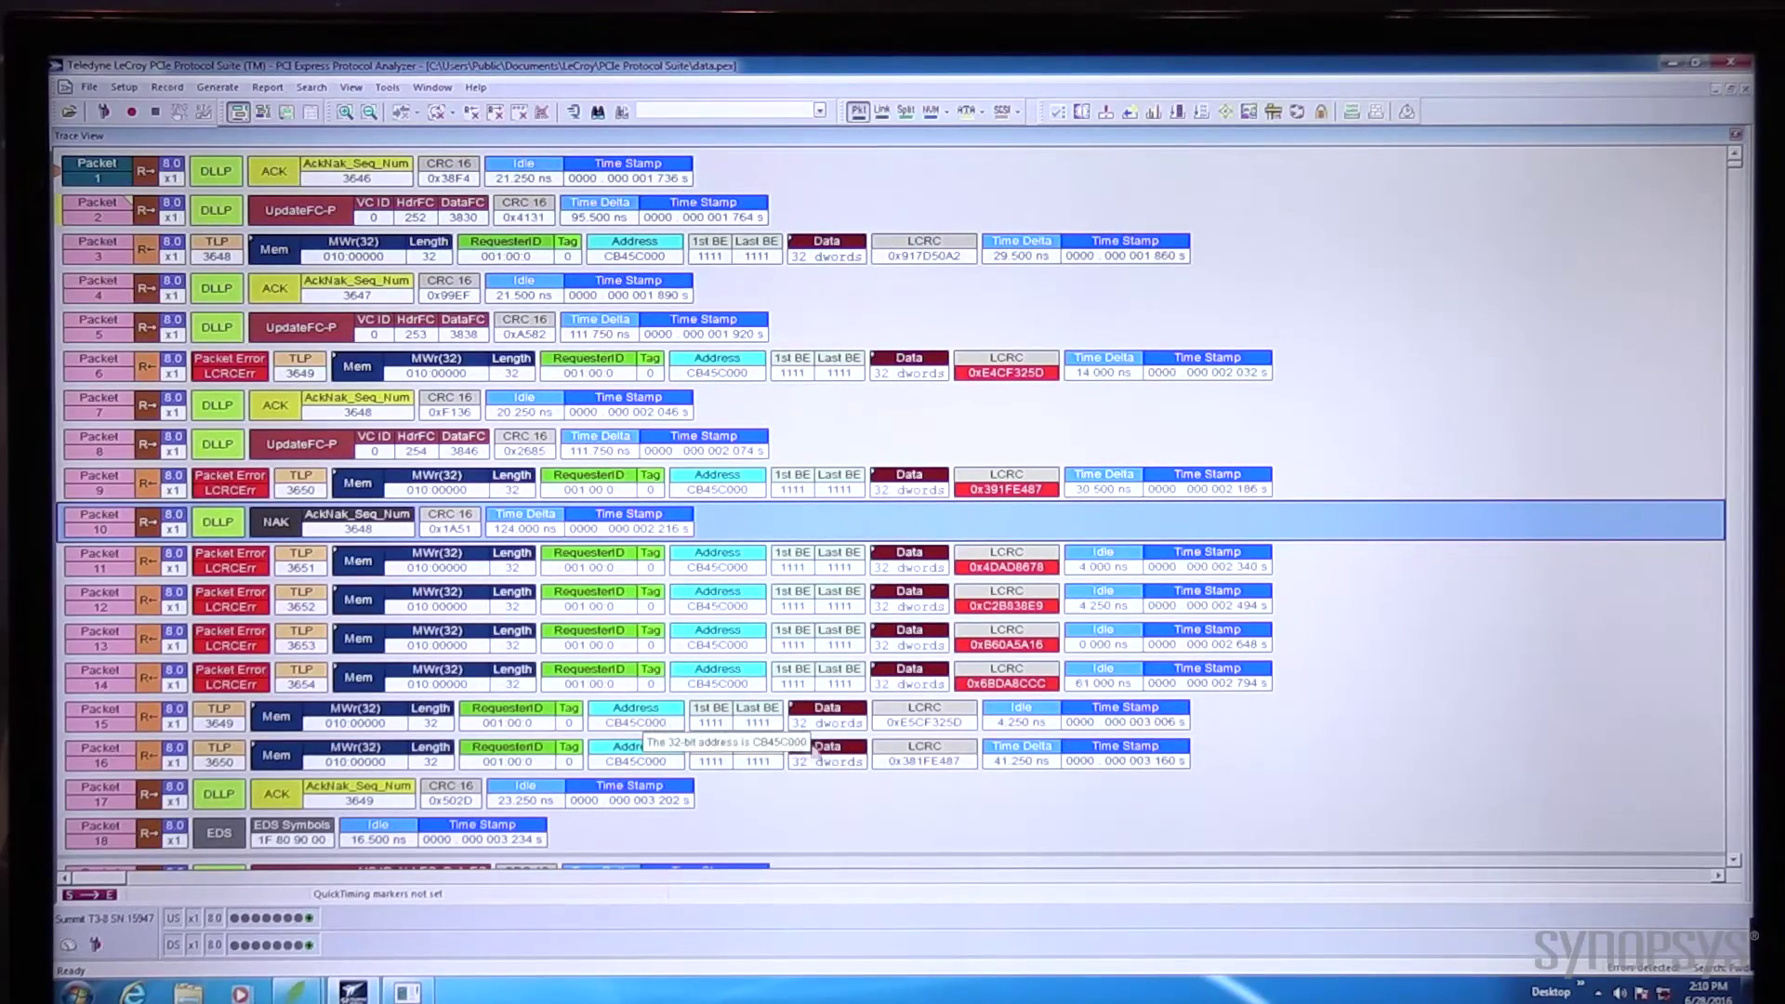
pyautogui.click(973, 736)
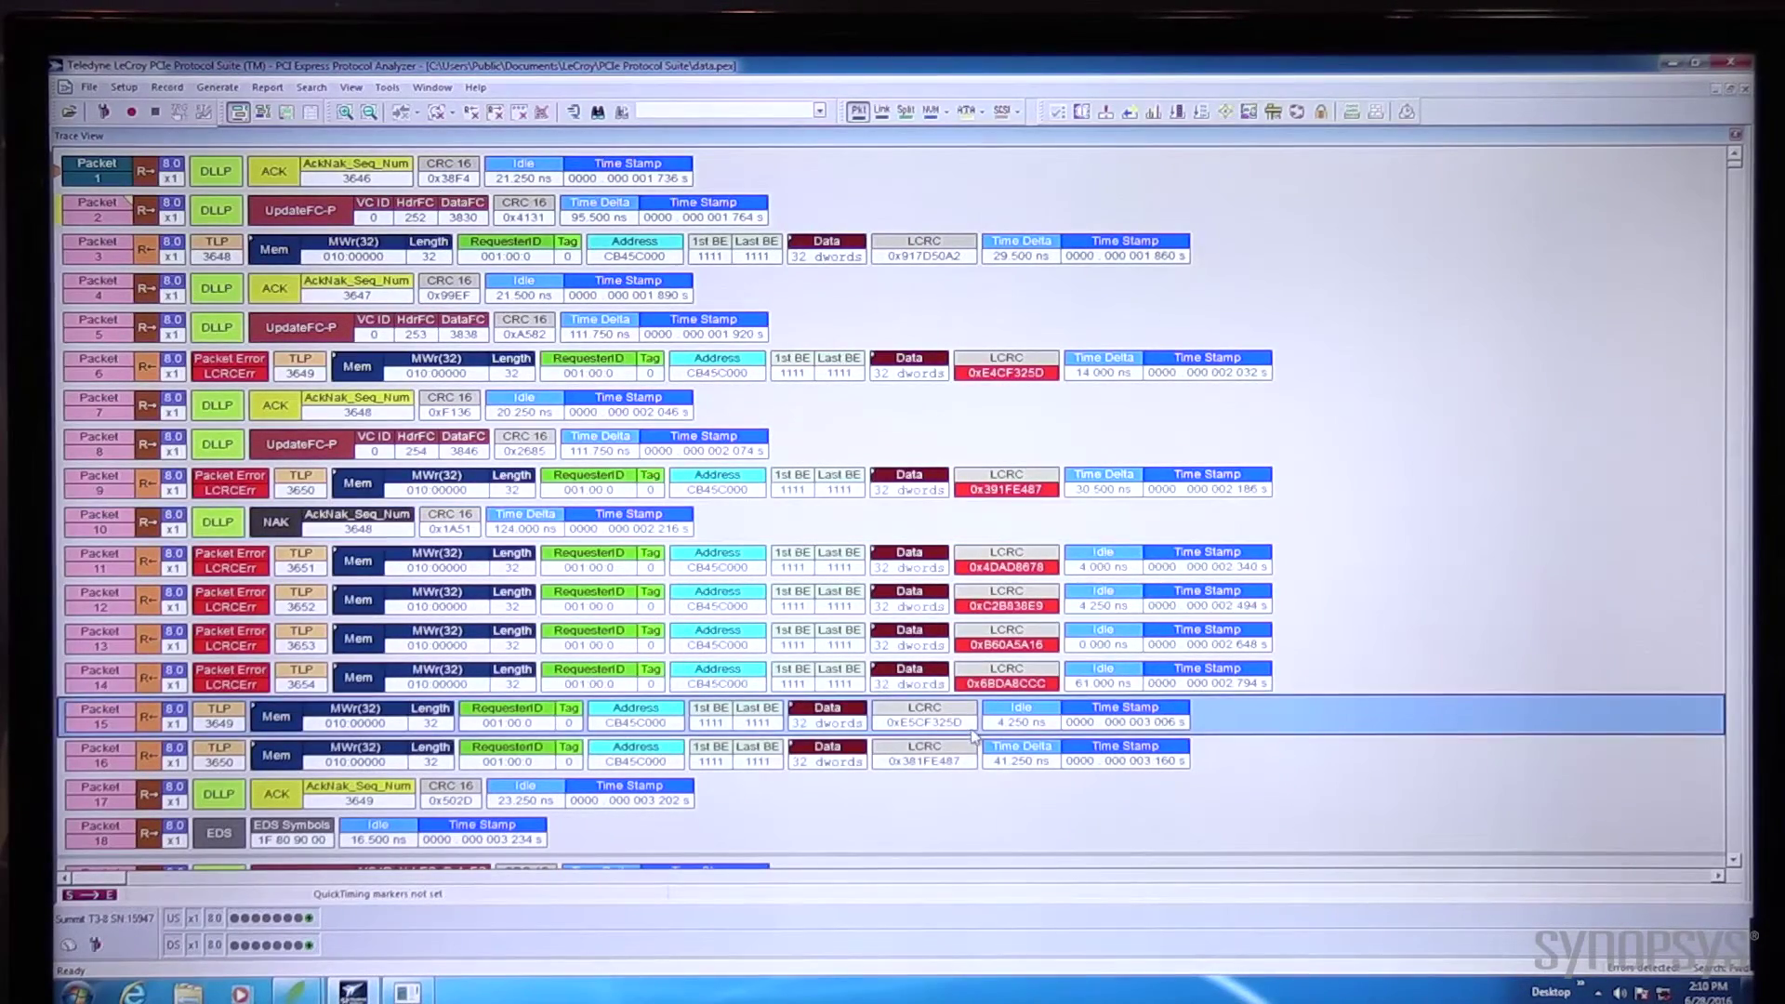
pyautogui.click(406, 992)
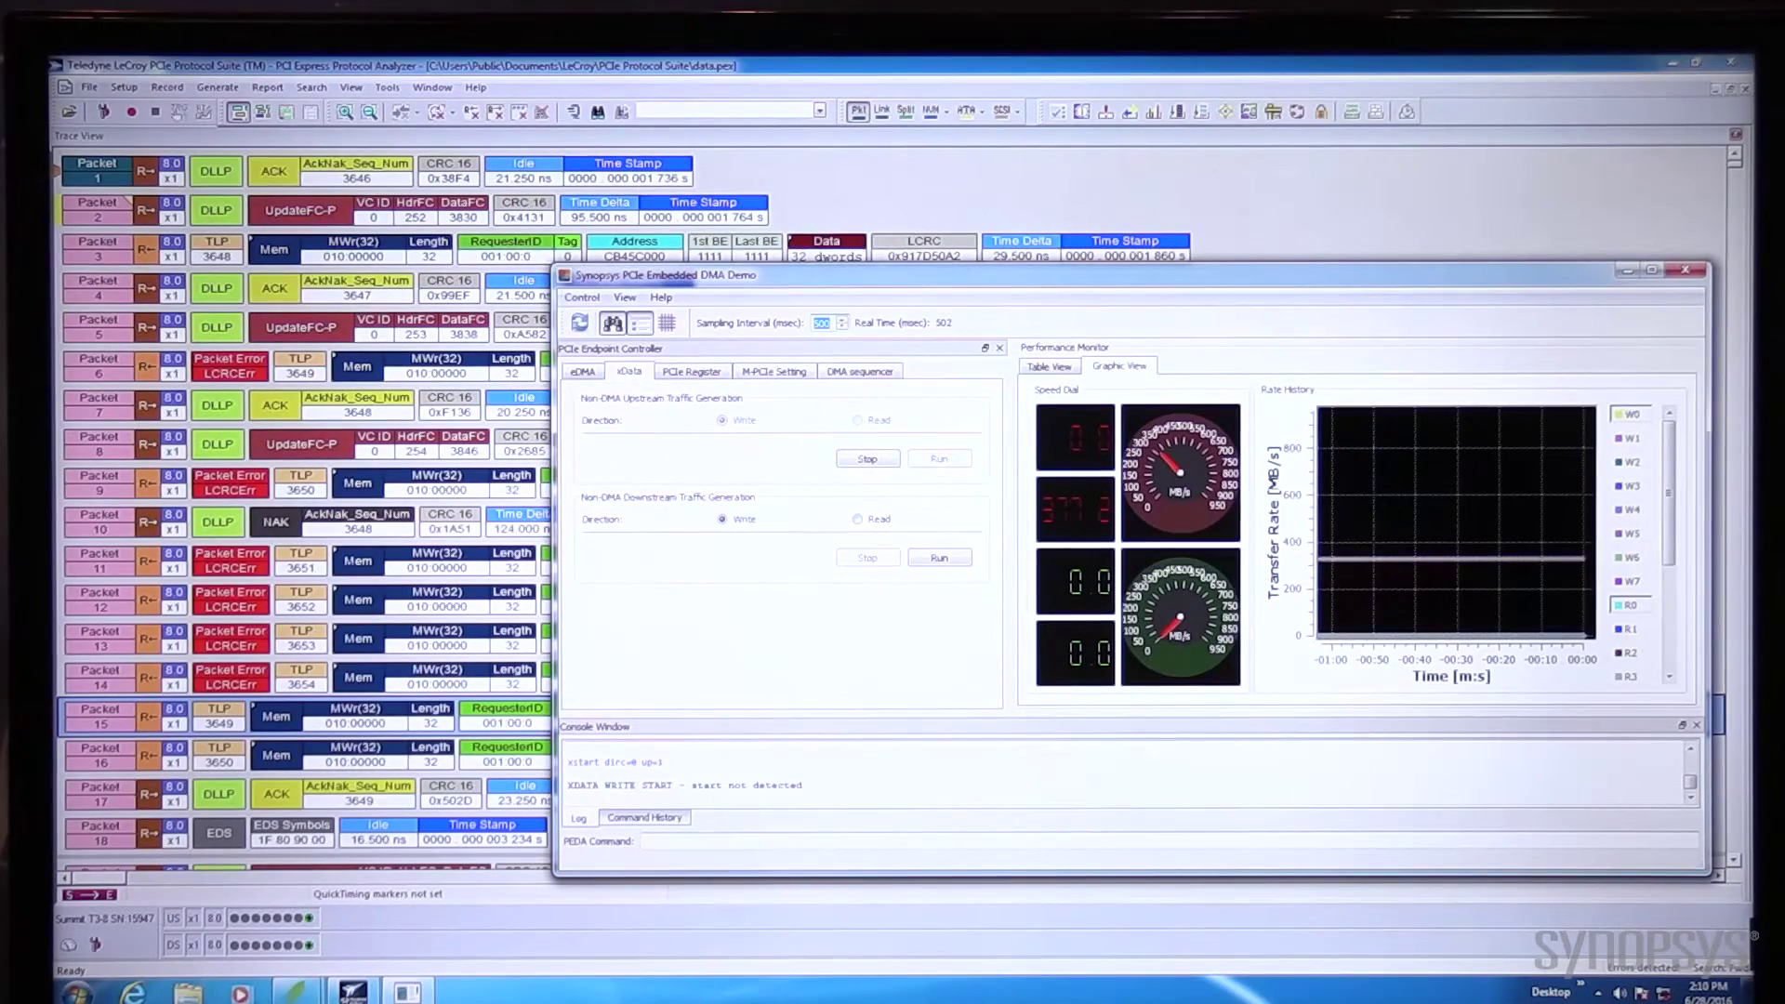
# Step: Clear bit 0 of Error Injection Enable, write 0x00000000, and check the DMA write rate
pyautogui.click(296, 991)
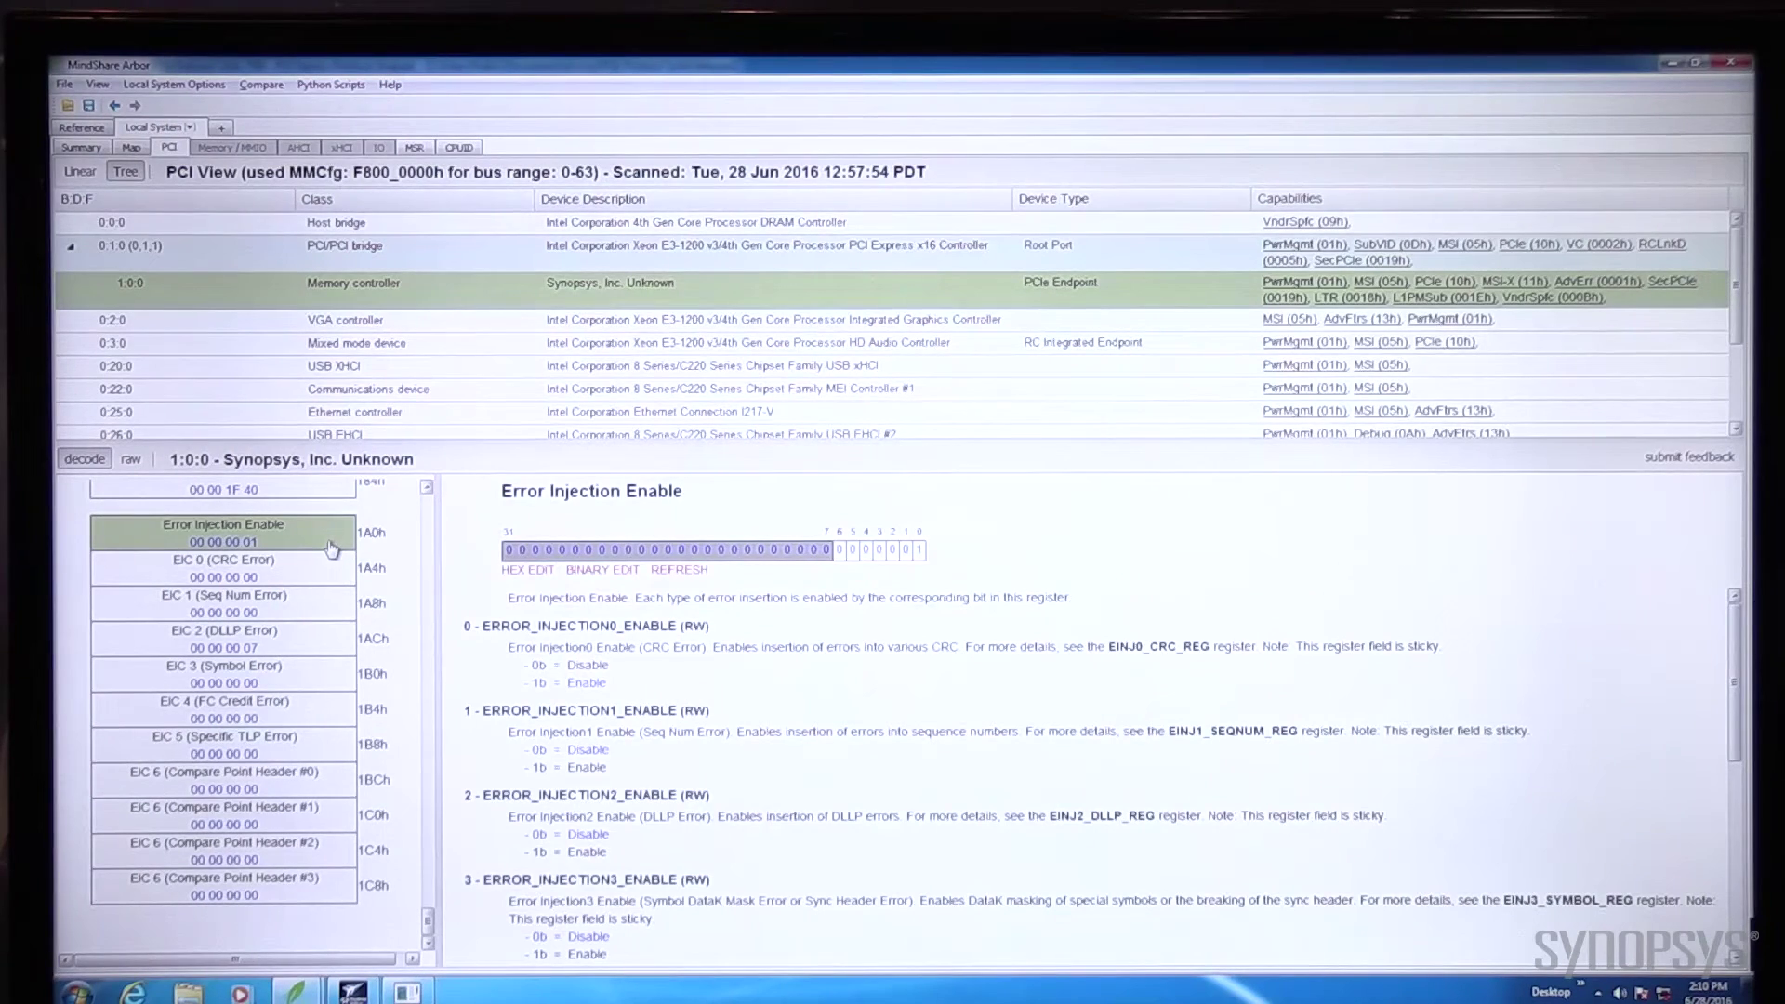
pyautogui.click(603, 569)
pyautogui.click(918, 549)
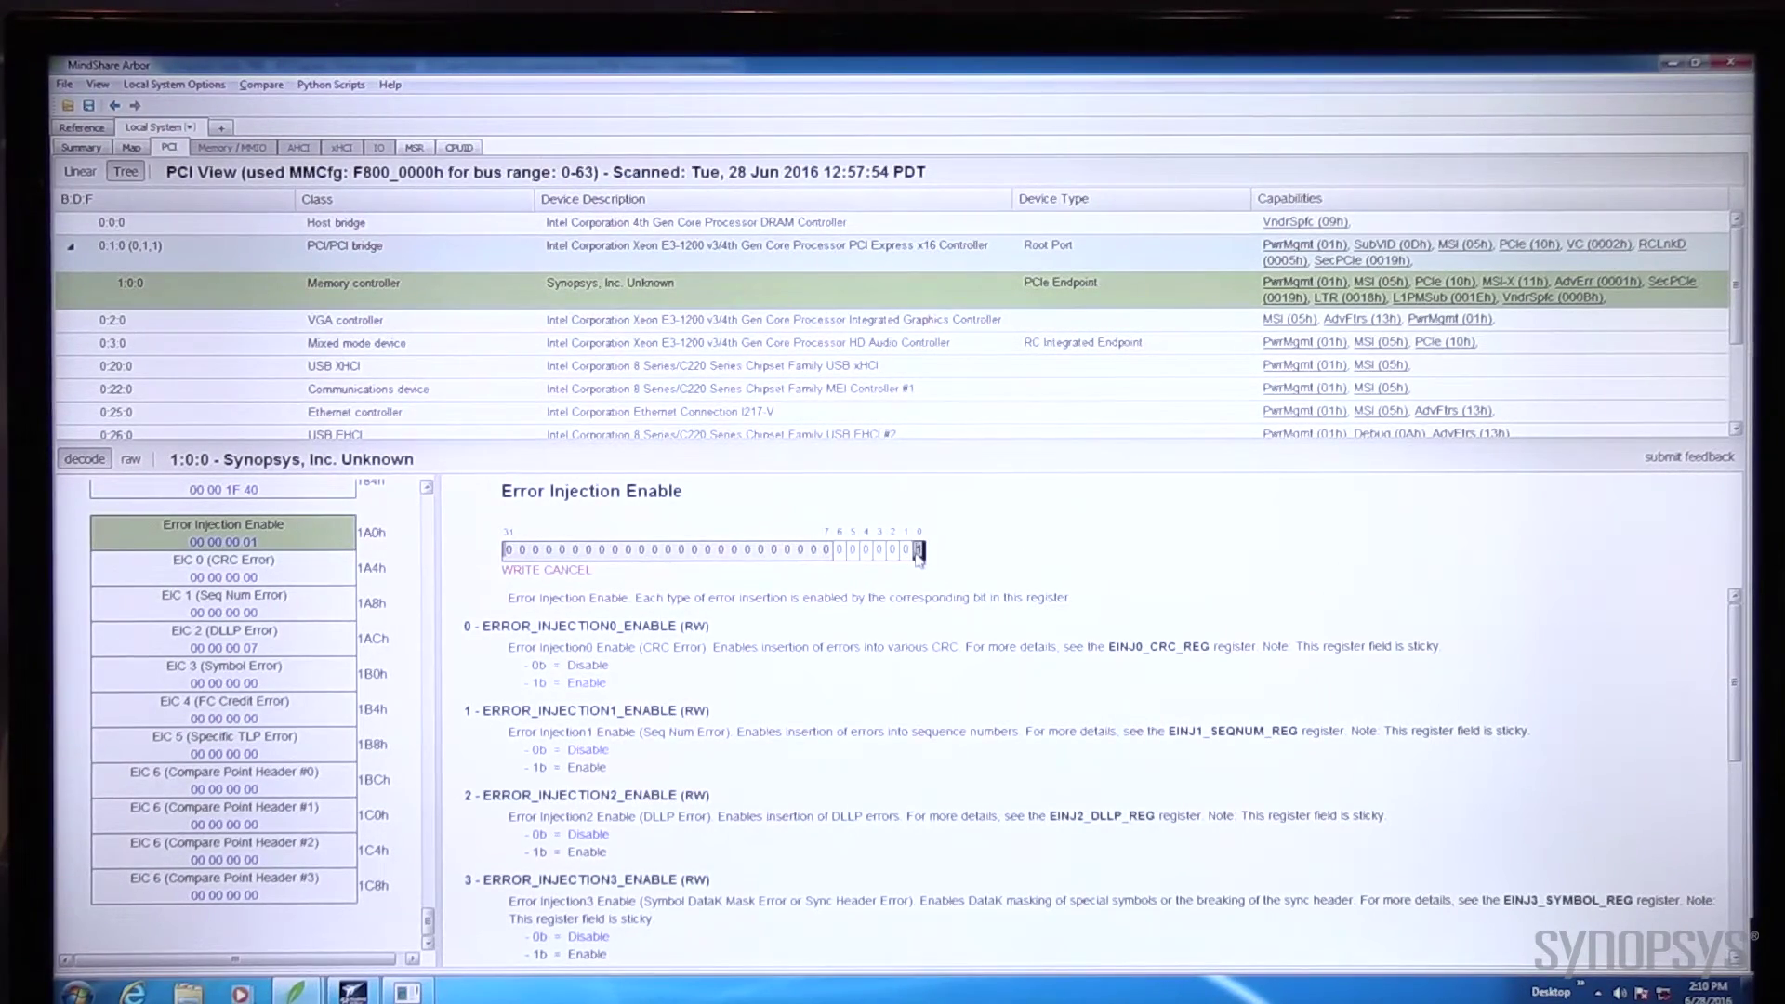
pyautogui.click(522, 572)
pyautogui.click(407, 992)
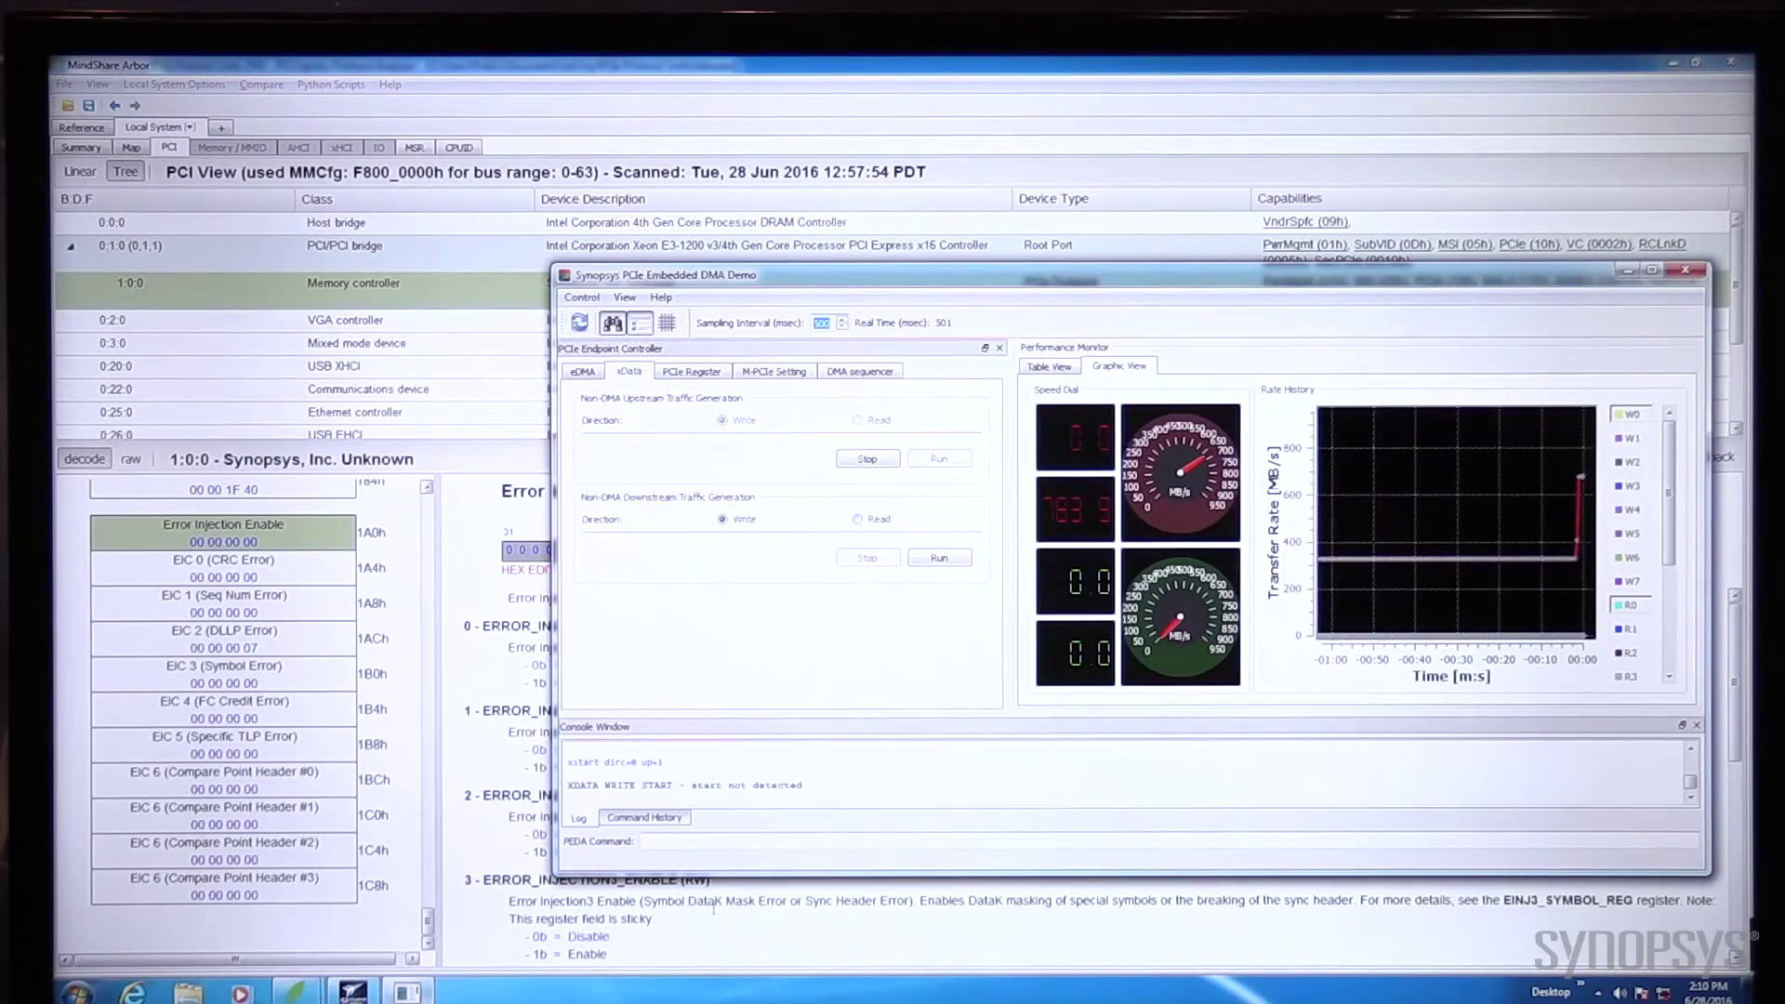